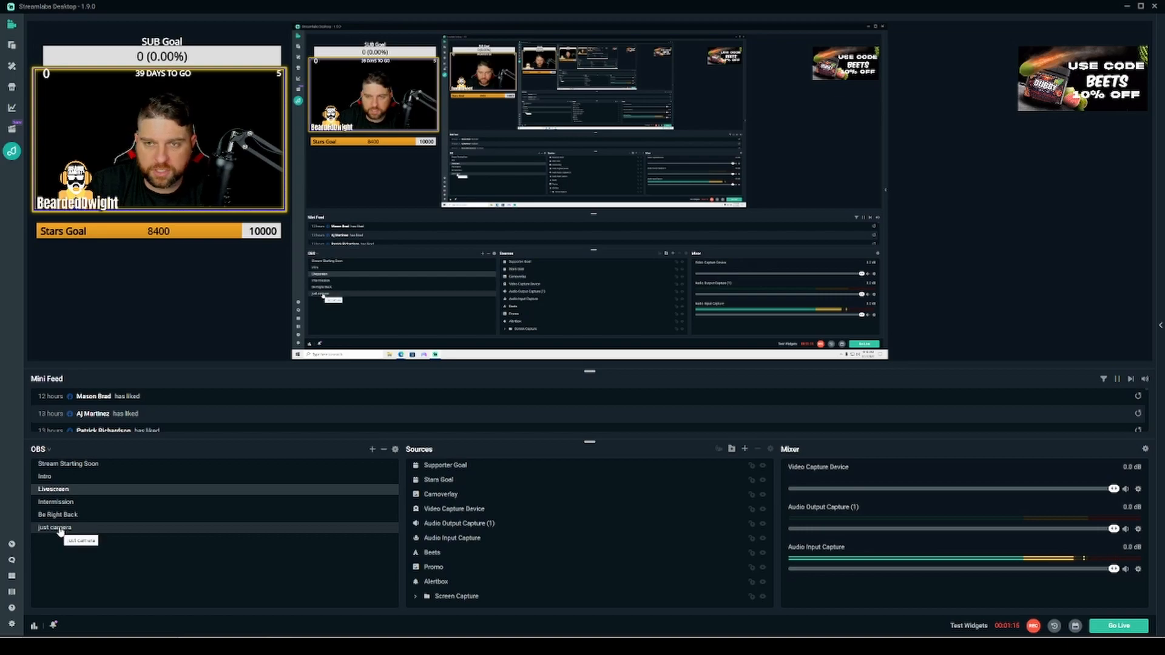
- Select the overlay sources one by one in the preview and the Video Capture Device in the source list
left_click(55, 527)
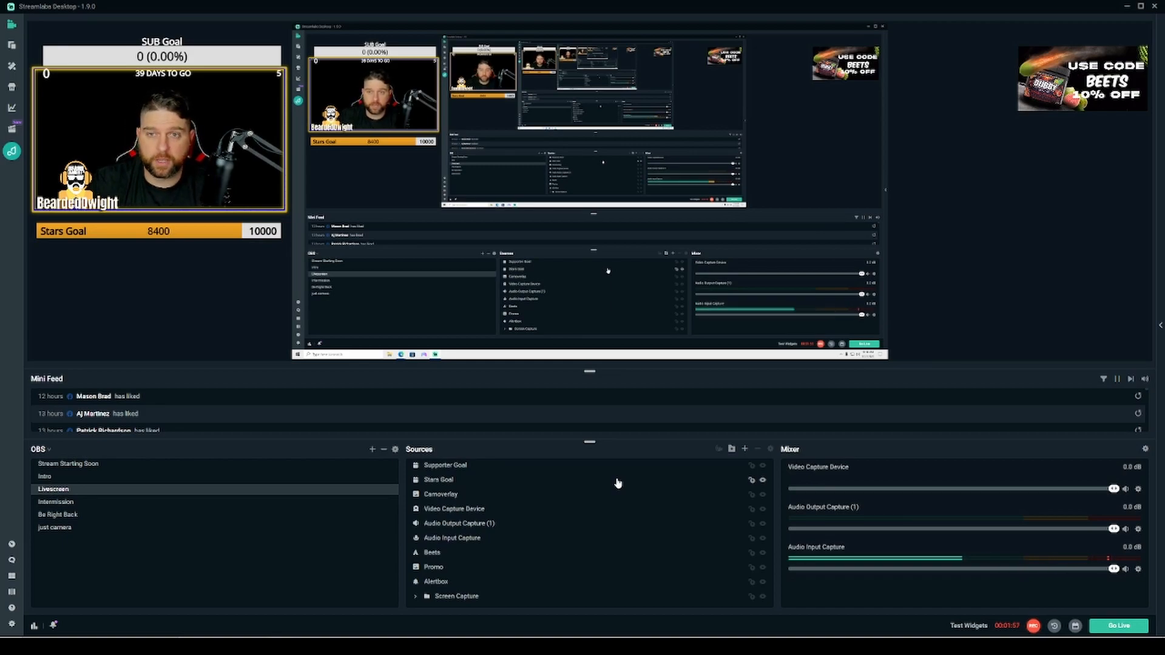
left_click(365, 76)
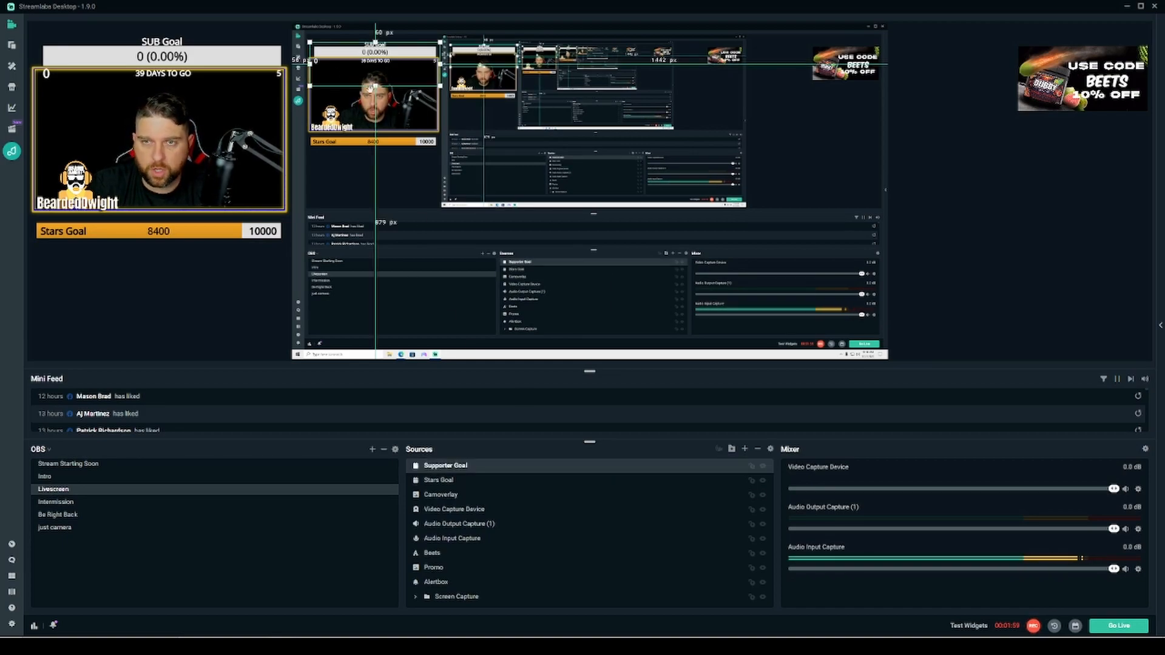
left_click(361, 118)
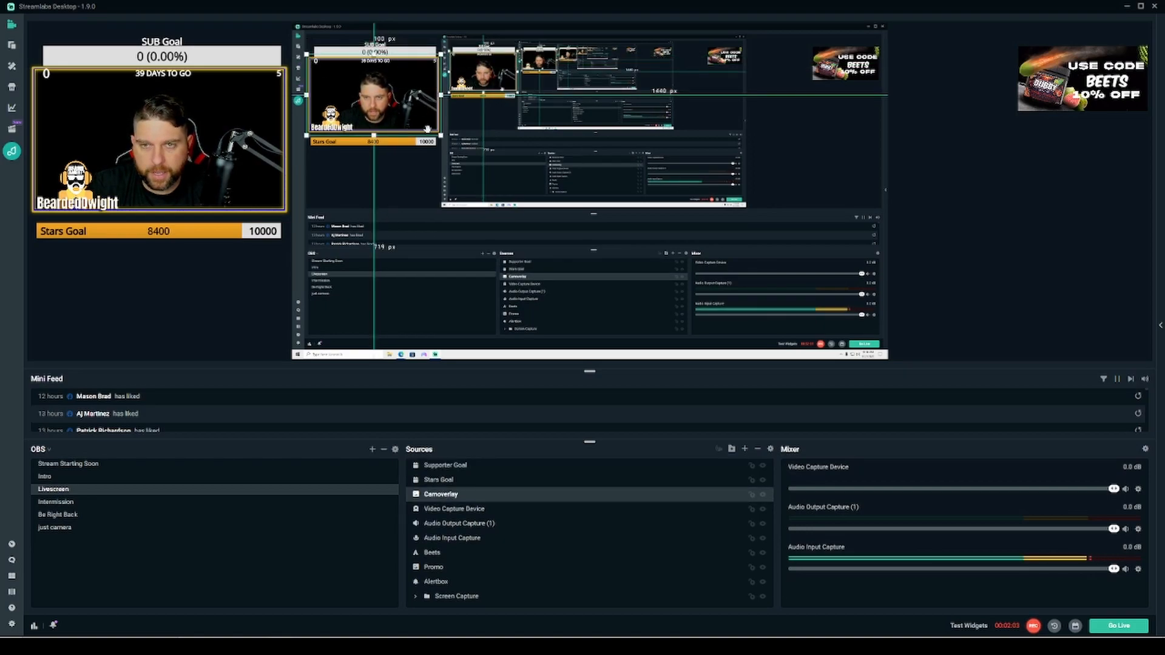
left_click(344, 147)
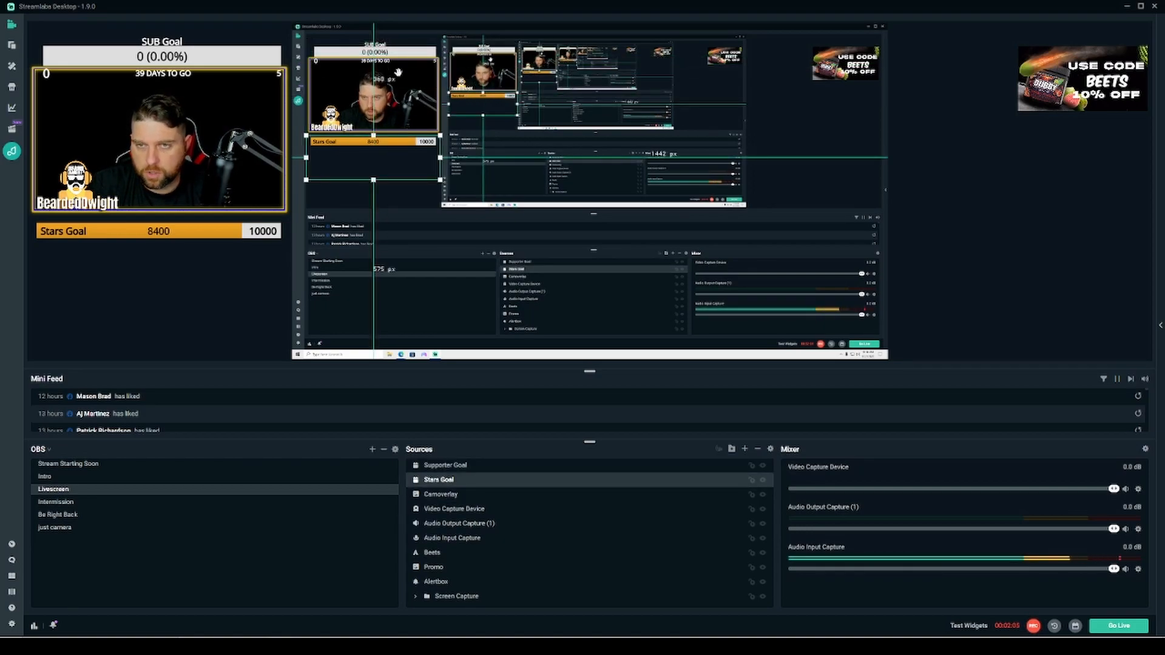
left_click(450, 512)
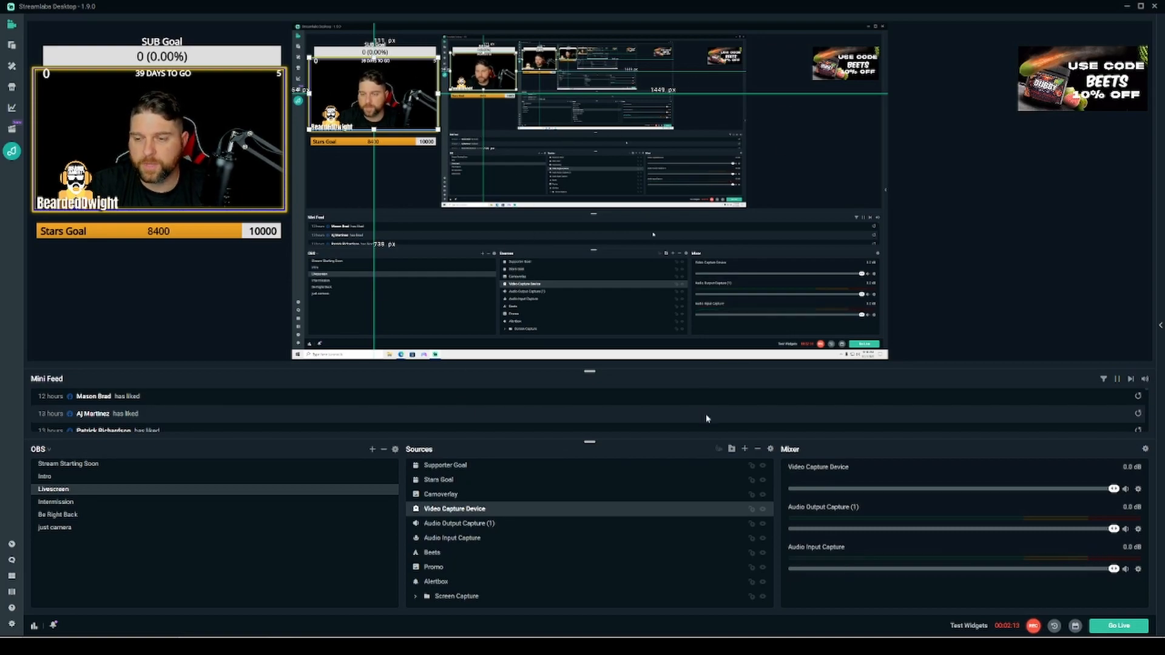
- Open the Add Source dialog and browse its All, General and Widgets categories
left_click(744, 449)
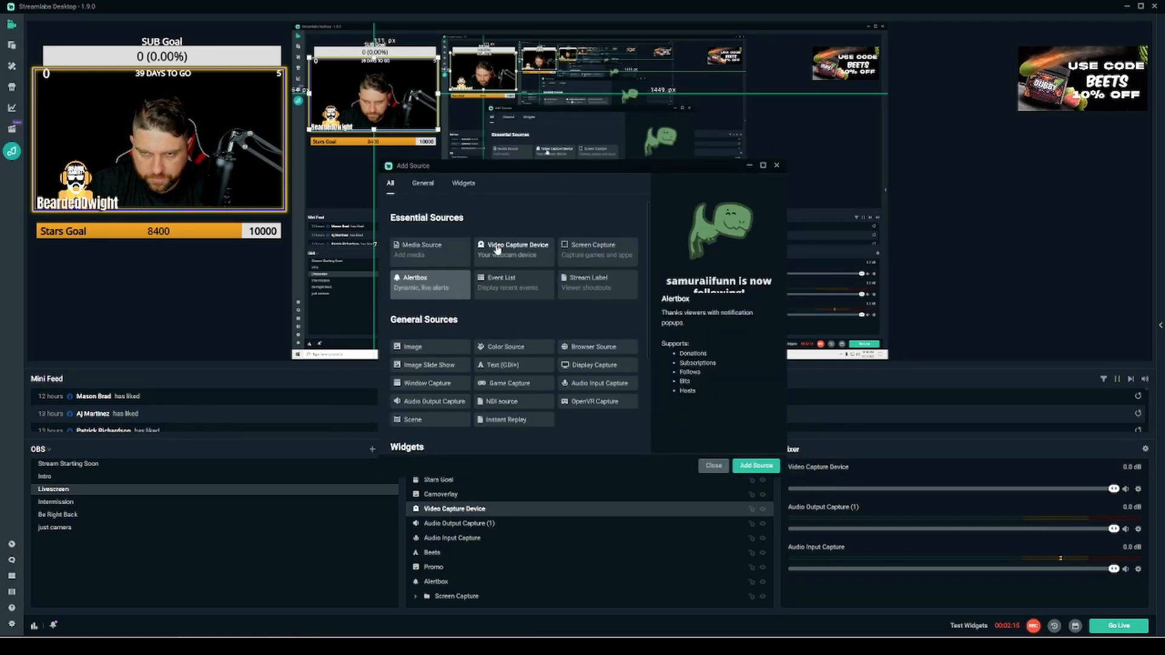
left_click(417, 185)
left_click(463, 183)
left_click(414, 185)
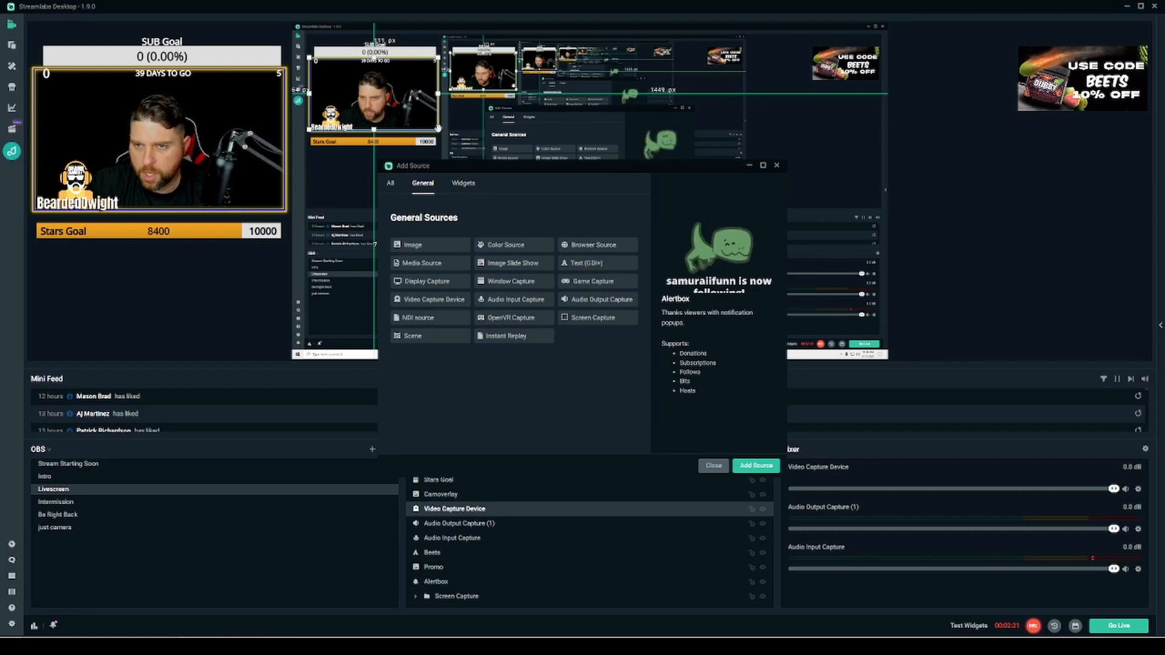
left_click(466, 185)
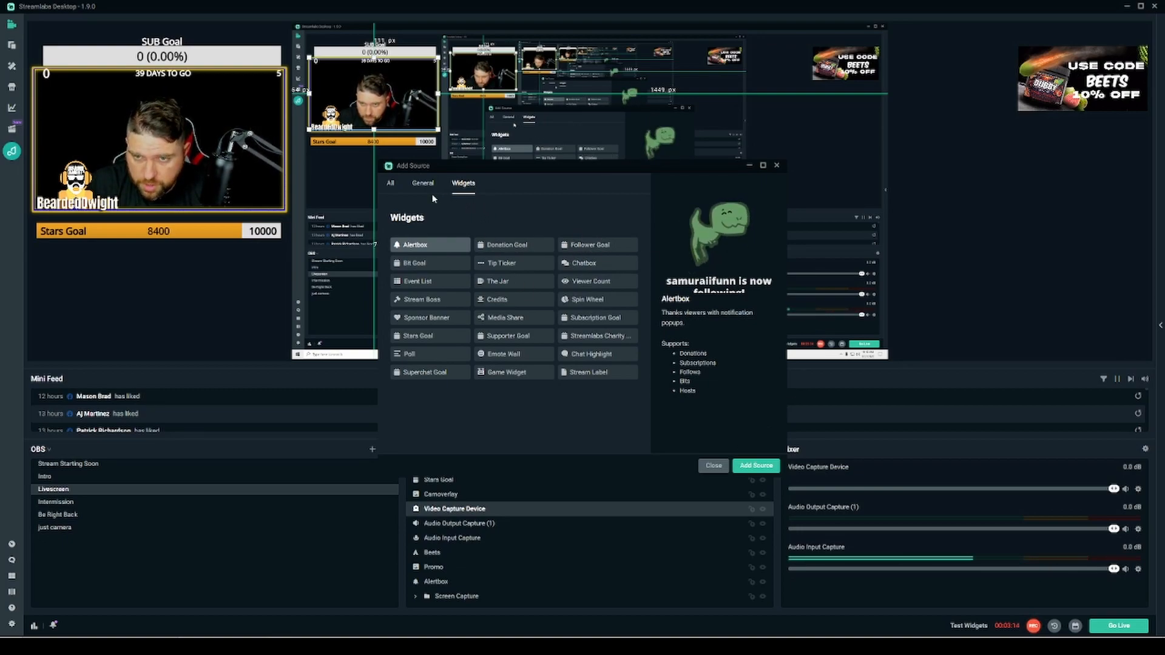
left_click(416, 184)
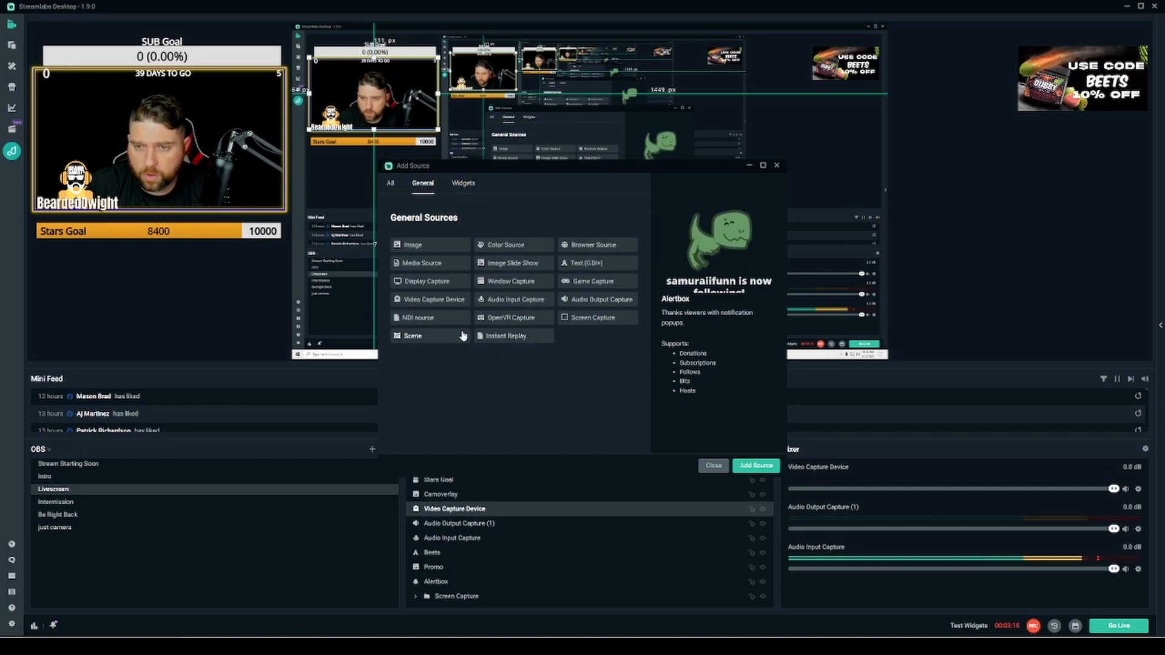
- Start adding an Image source as a new source, then cancel the dialog
left_click(423, 247)
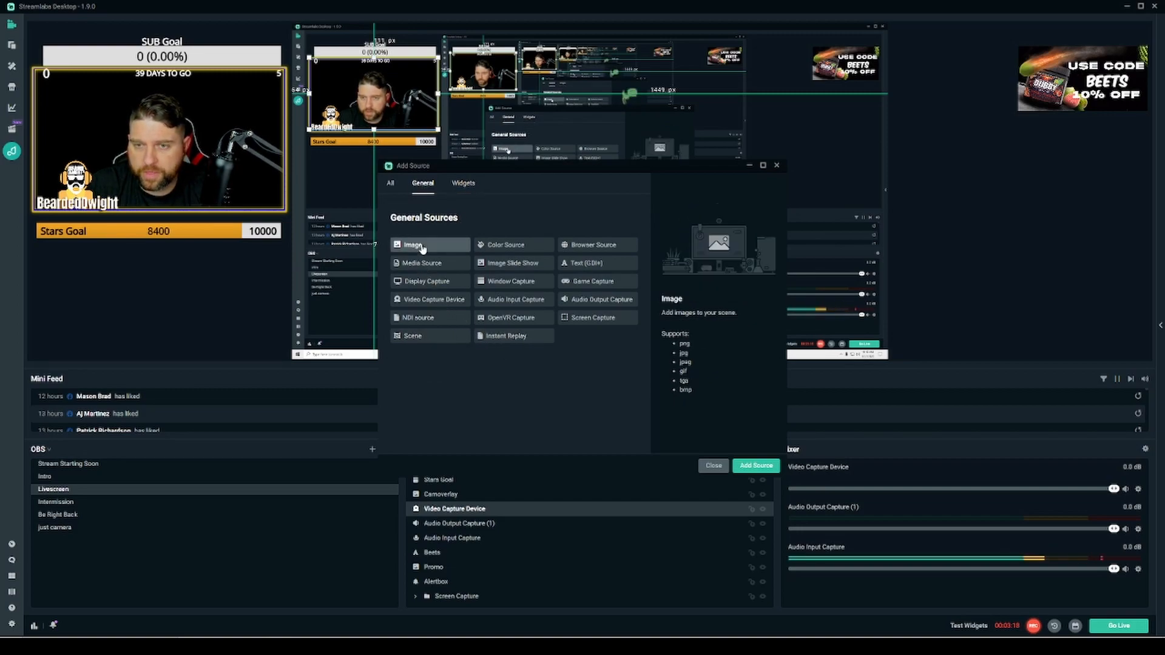
left_click(756, 466)
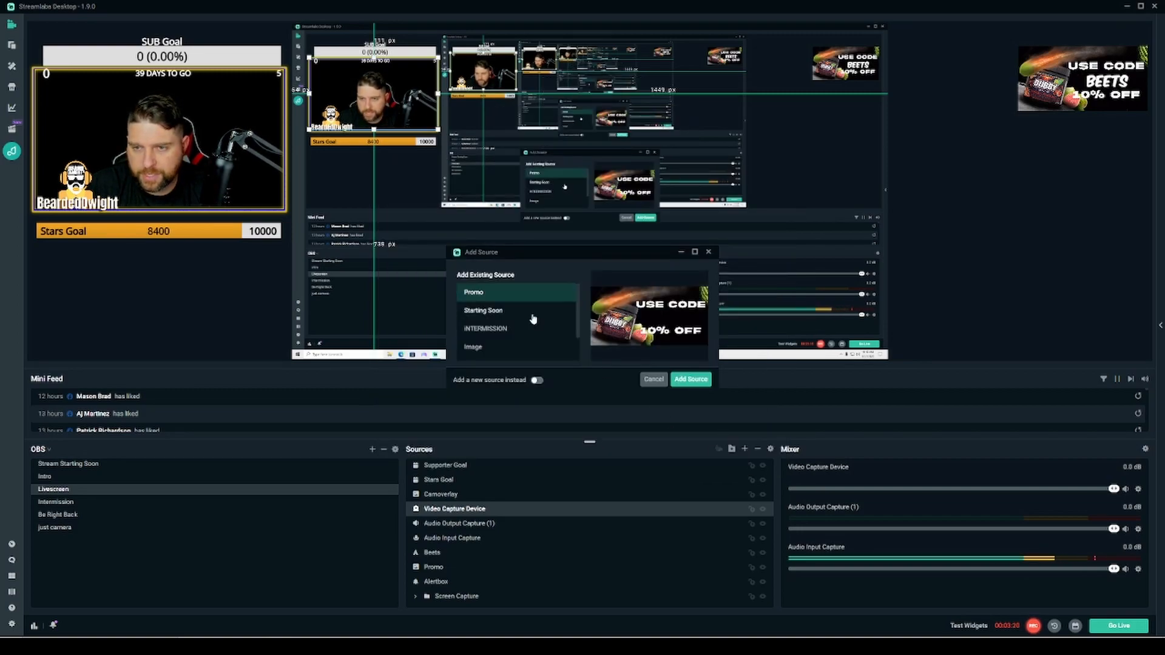
scroll(511, 308, "down", 1)
scroll(484, 322, "up", 1)
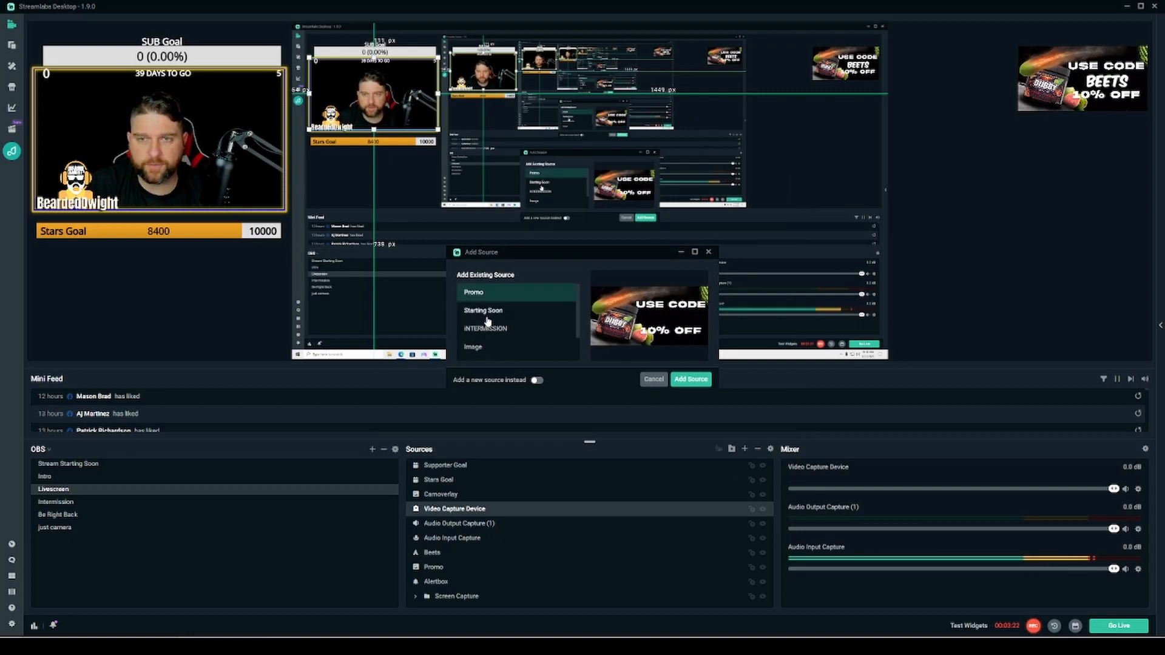
left_click(536, 381)
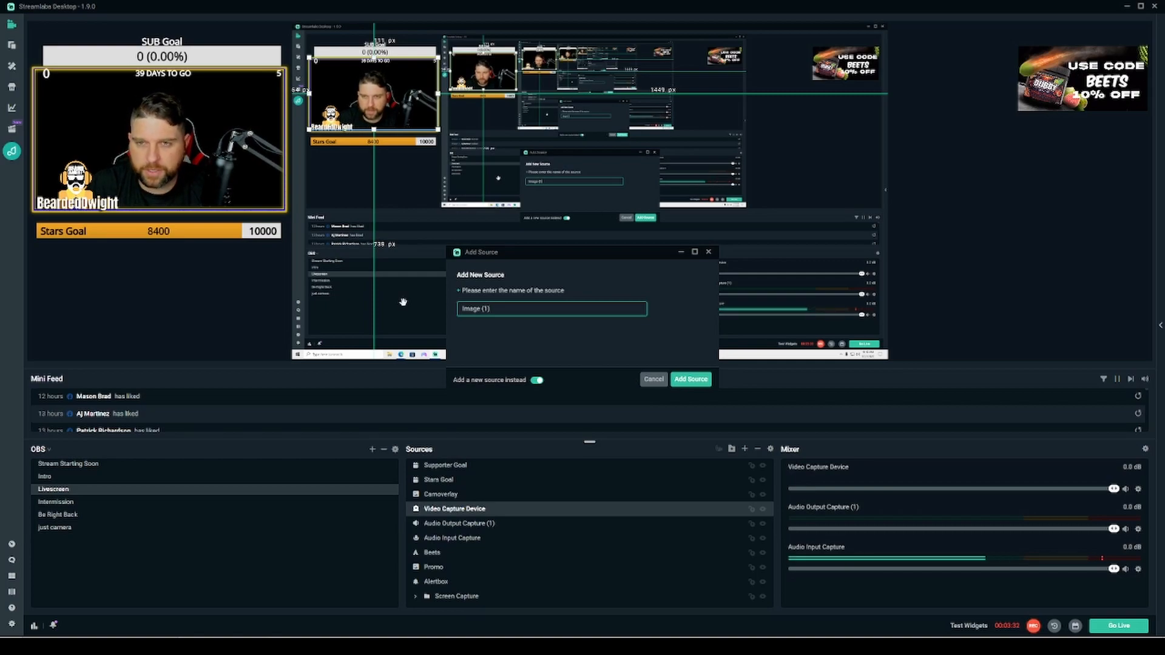
left_click(654, 380)
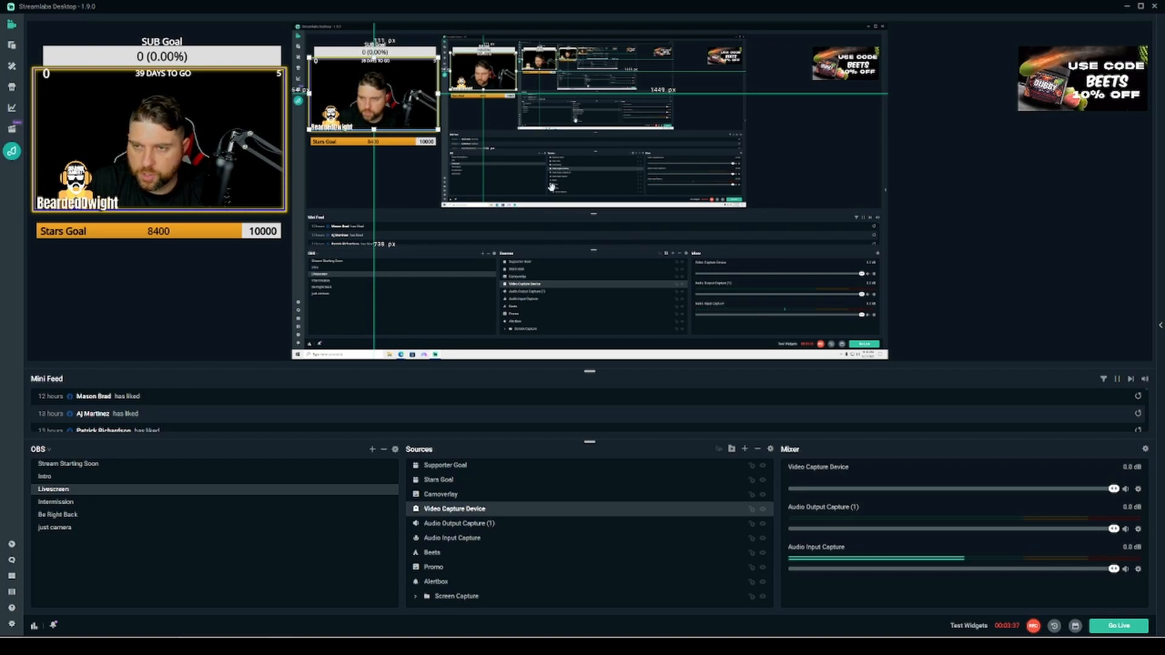
- Resize the webcam source's frame slightly in the preview, then deselect it
left_click_drag(419, 125, 386, 110)
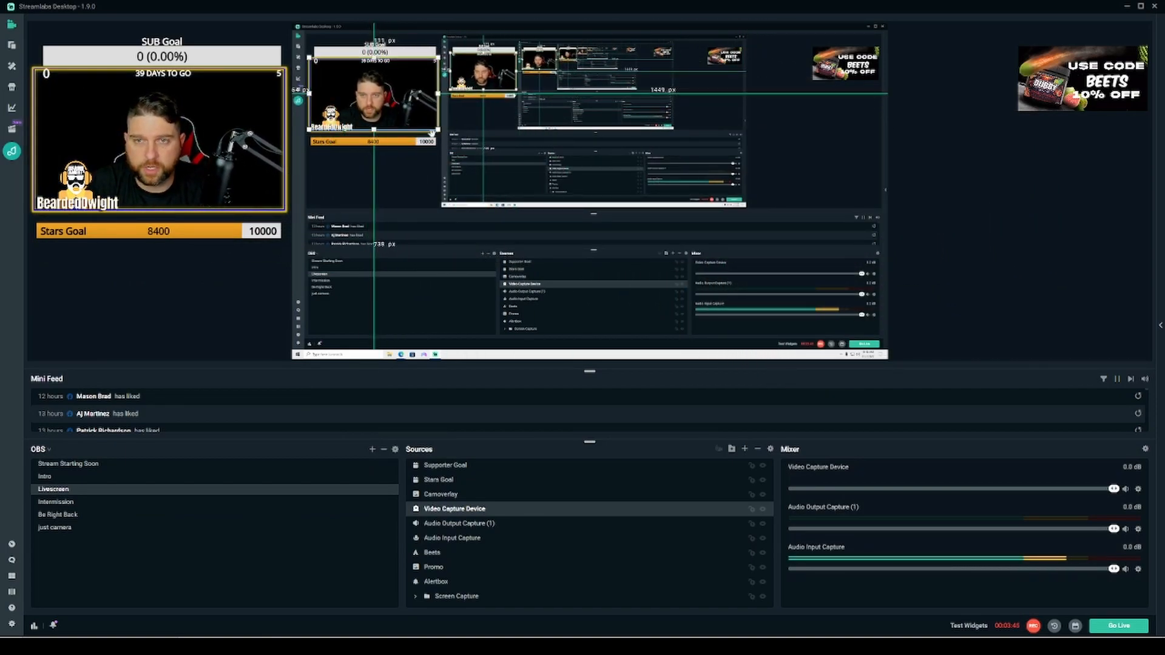
left_click(959, 144)
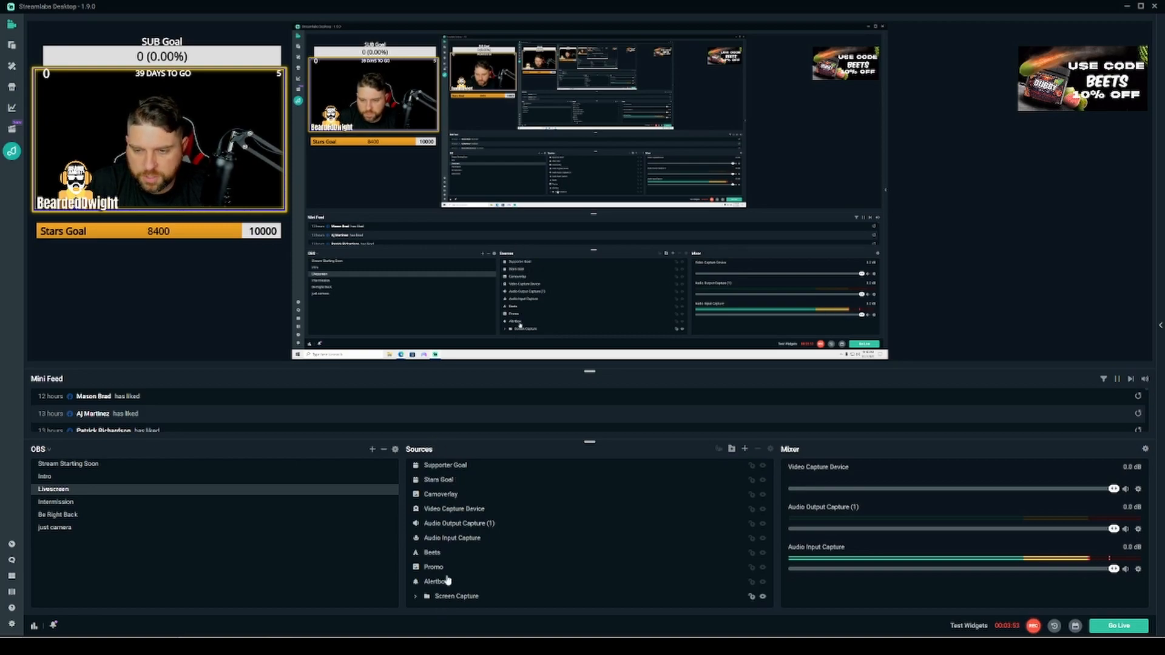
- Move the Video Capture Device to the bottom of the source list, then undo the reorder
left_click(459, 512)
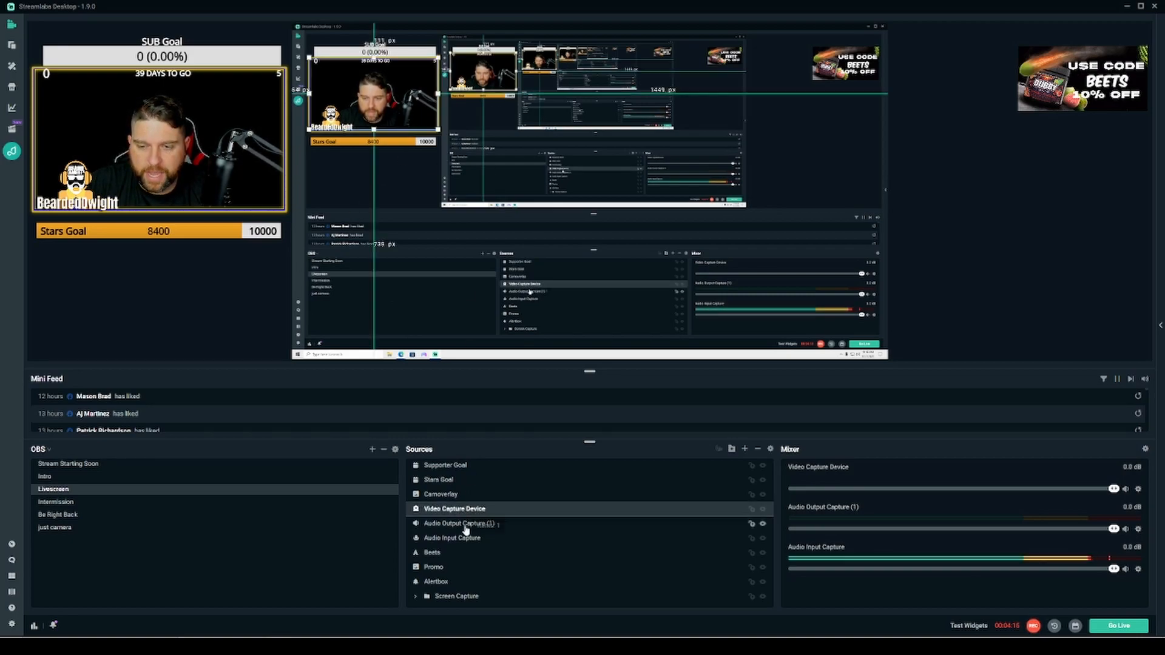
left_click_drag(471, 609, 472, 598)
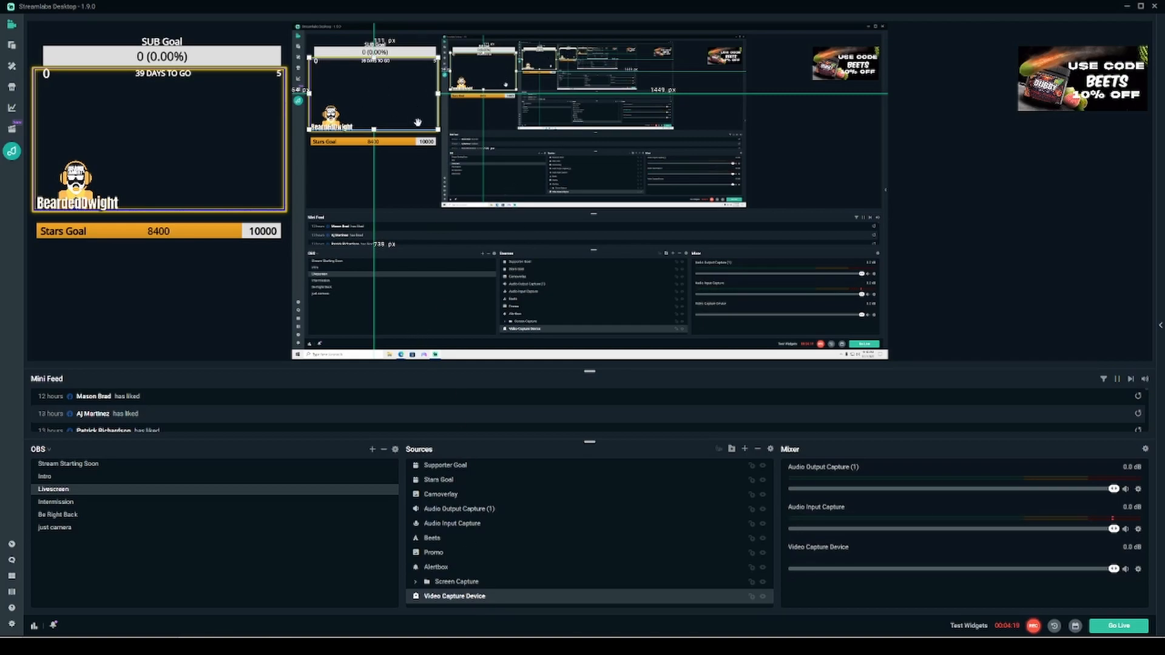
key("ctrl+z")
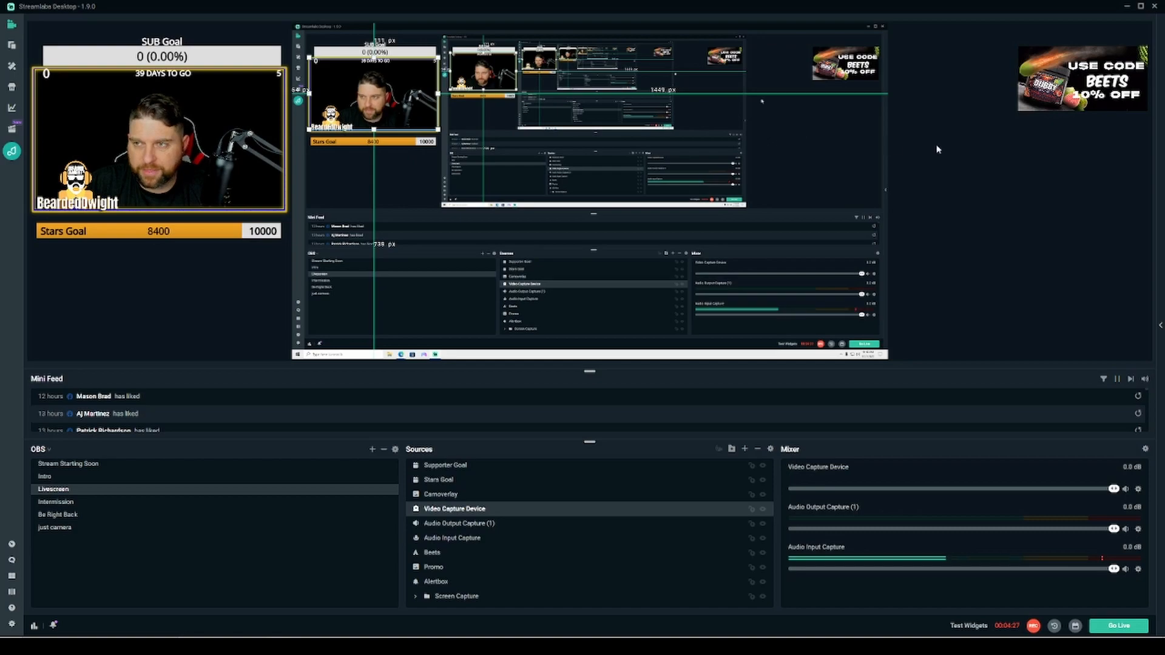
- Start adding a Display Capture as a new source named 'Display Capture again'
left_click(361, 118)
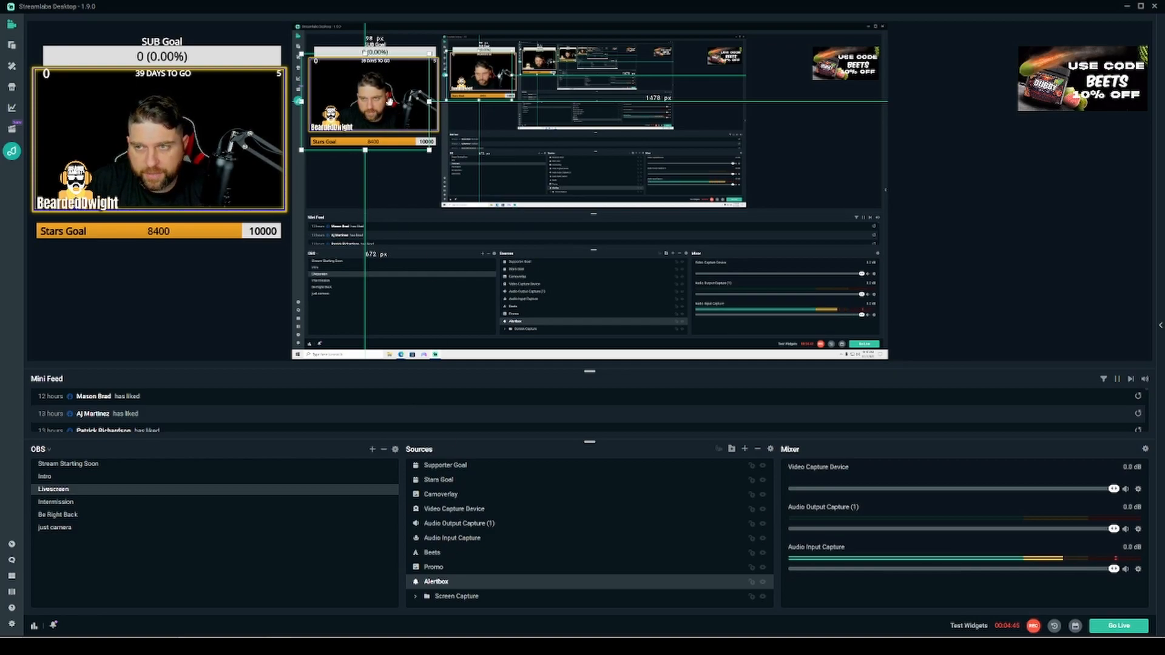
left_click(925, 154)
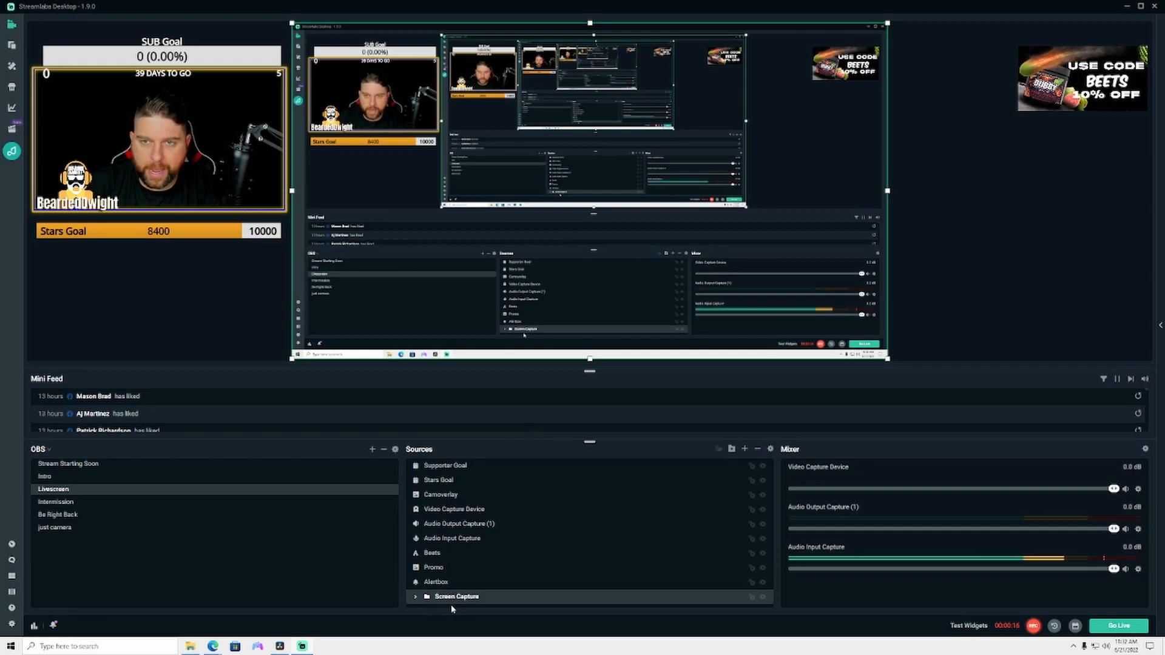
left_click(744, 449)
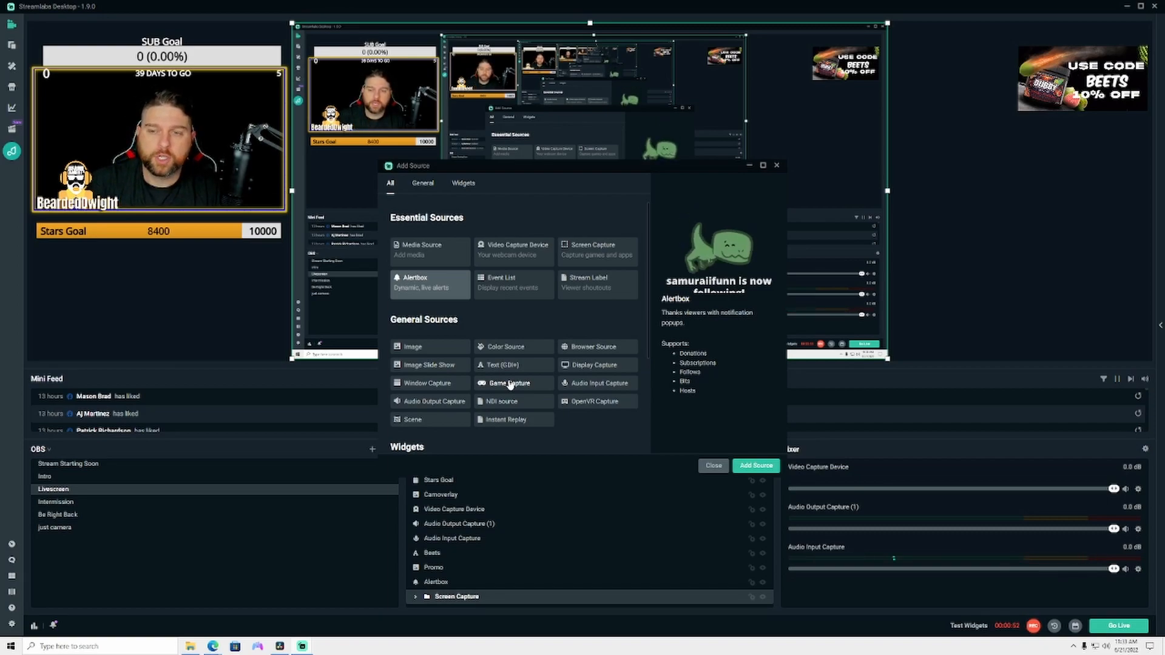
left_click(585, 365)
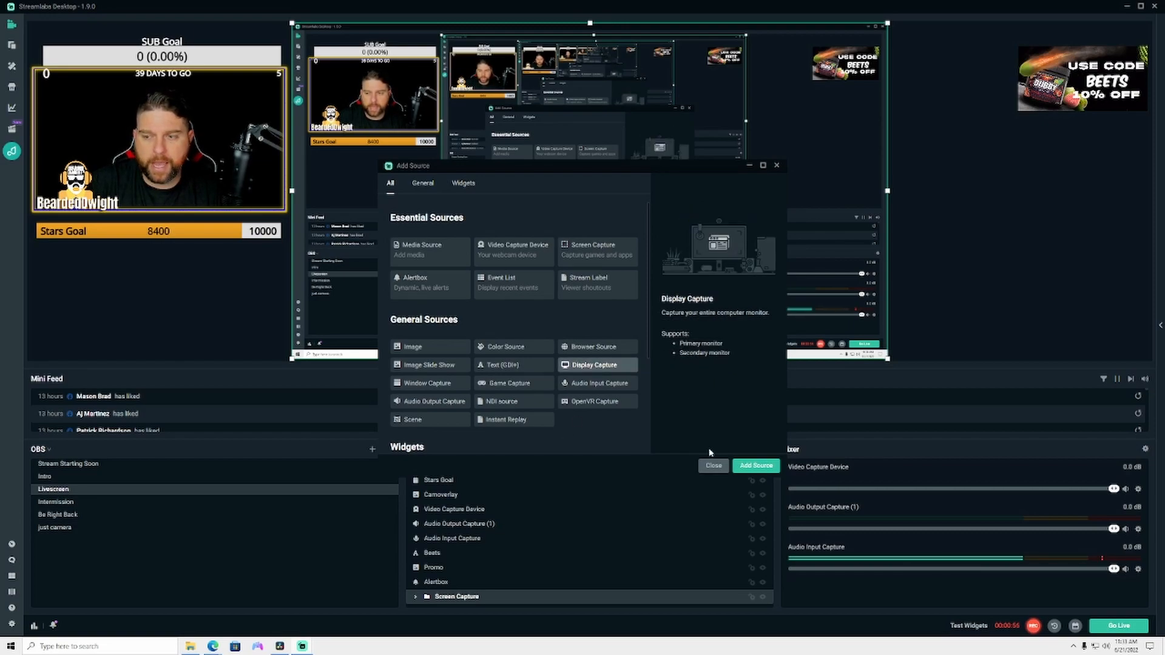
left_click(754, 465)
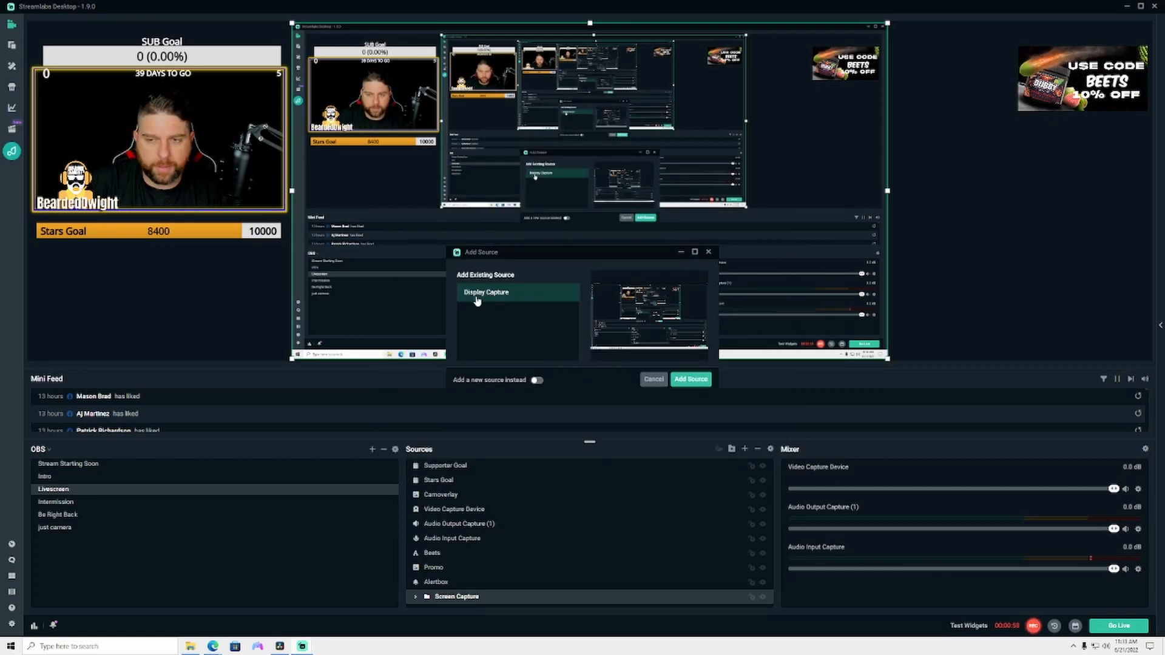
left_click(536, 379)
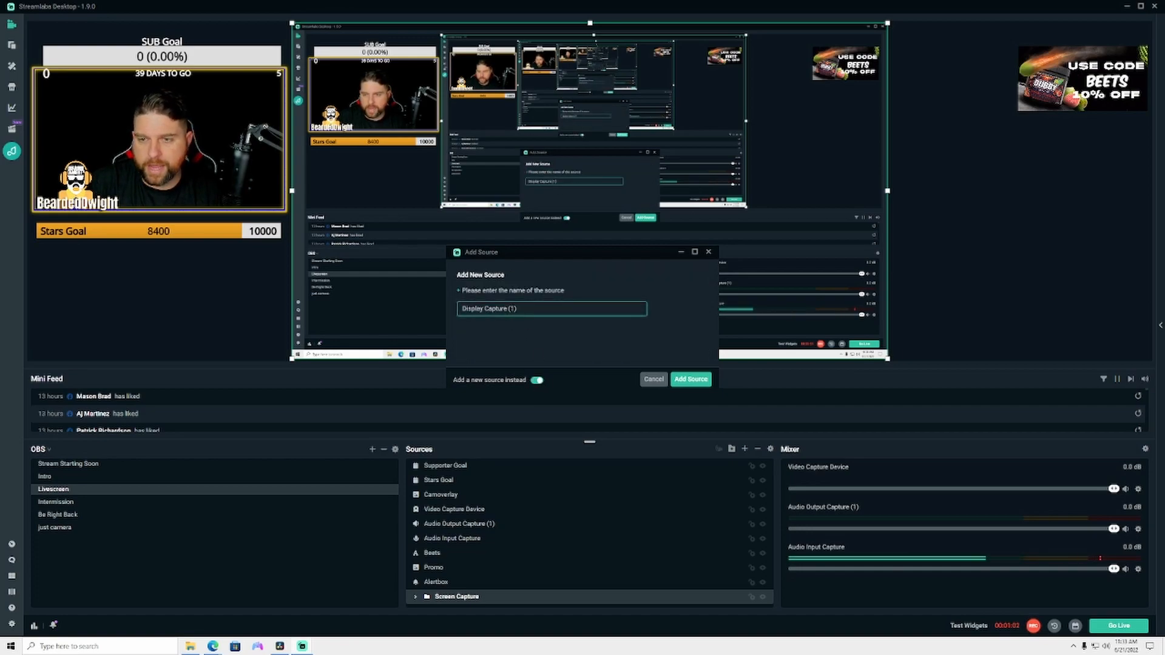
triple_click(514, 309)
type("Display Capture again")
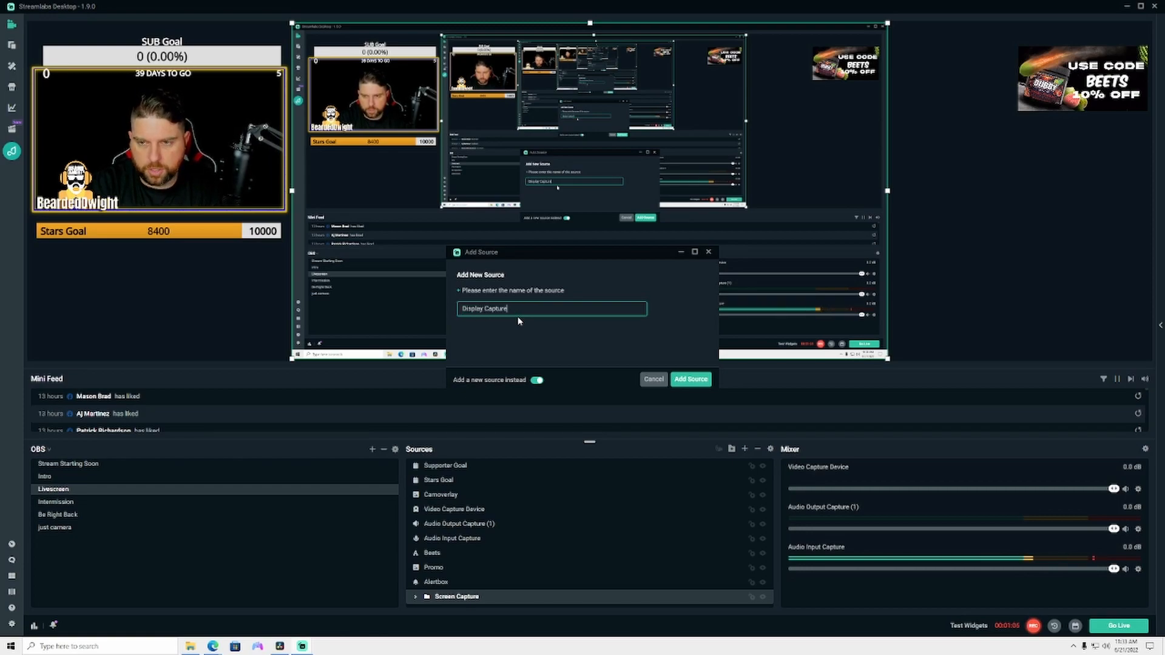
- Add the source and accept its Display Capture settings with Display 1 and Capture Cursor enabled
left_click(691, 380)
left_click(779, 370)
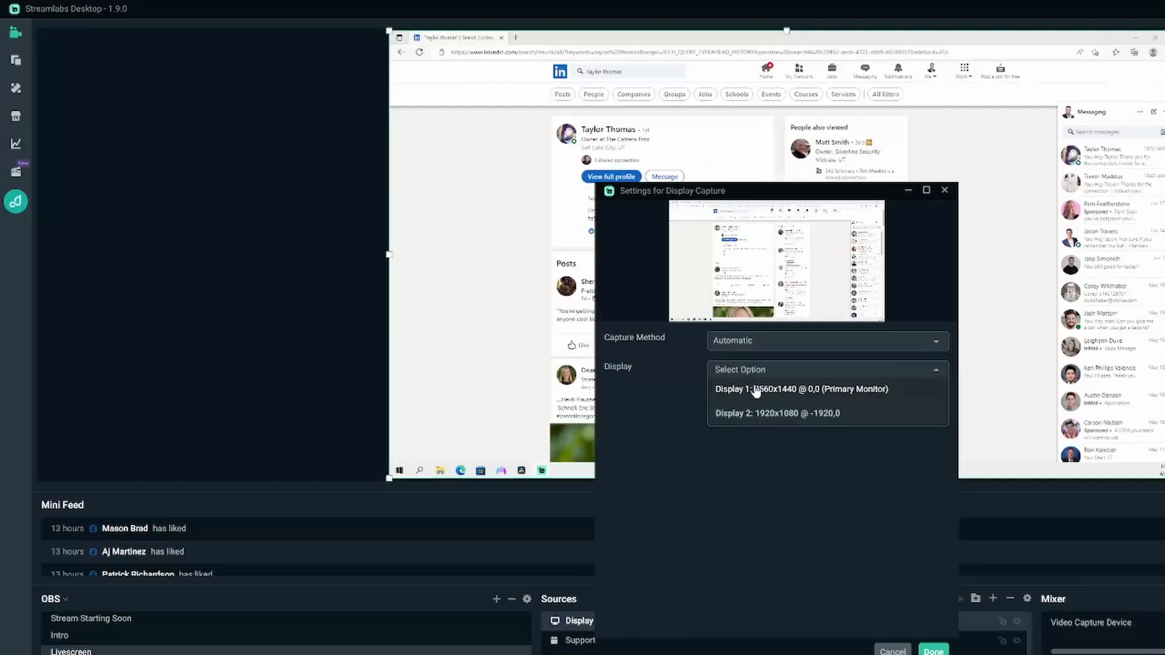
left_click(681, 392)
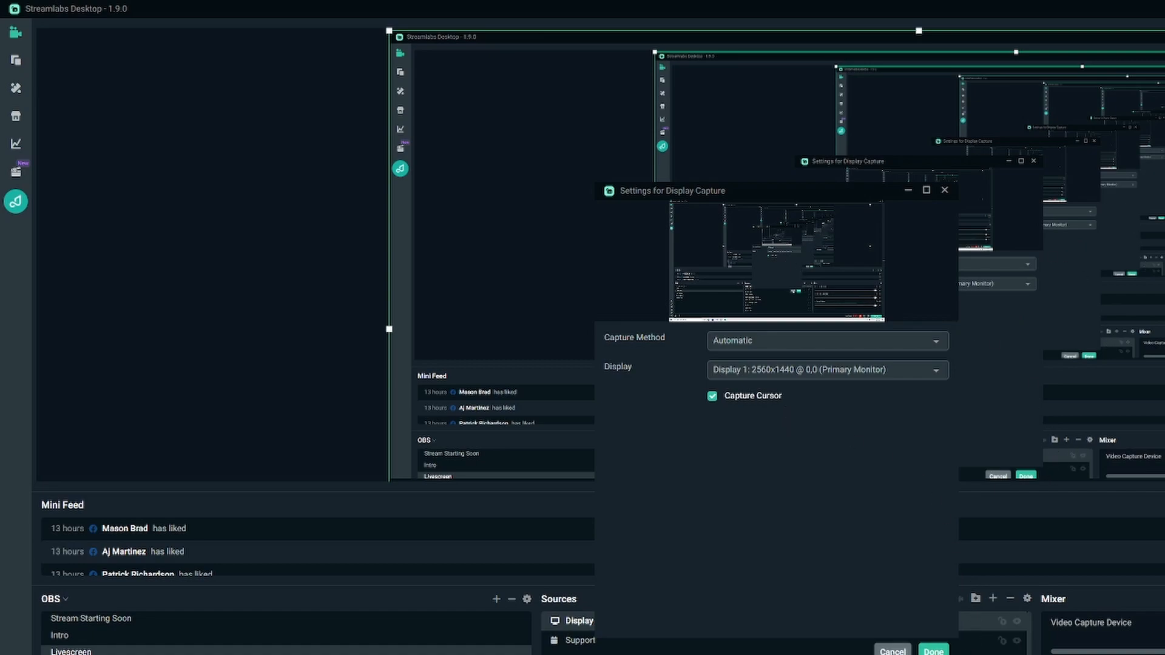
left_click(933, 651)
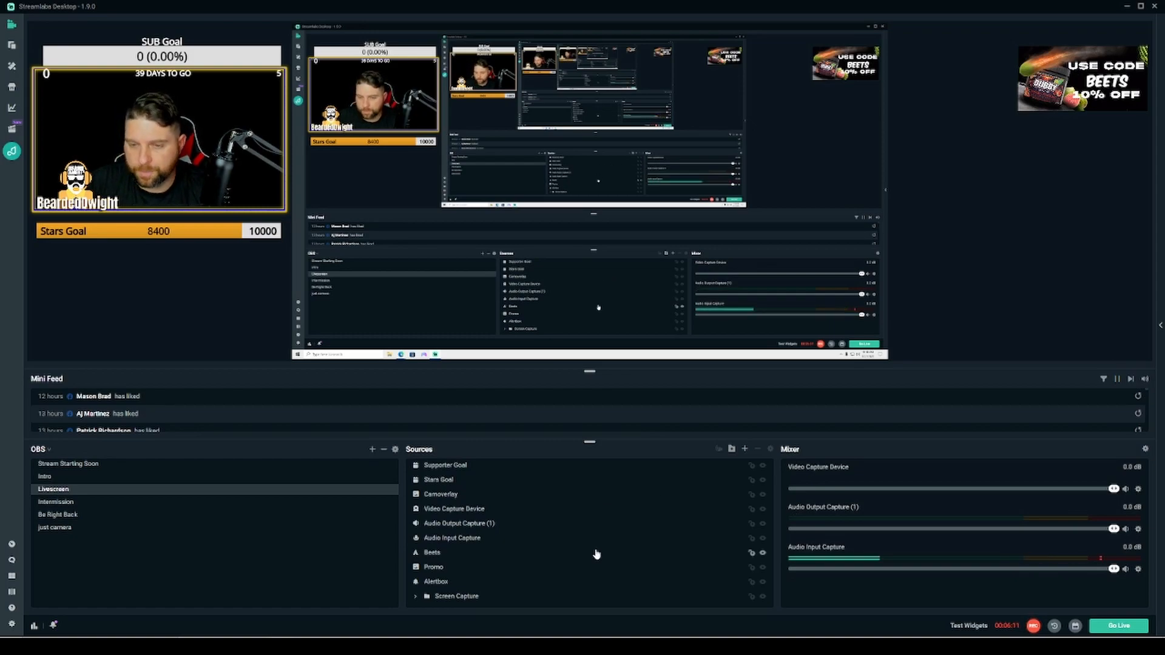
- Open the Advanced Audio Settings for Audio Output Capture (1), then close it
left_click(458, 528)
double_click(458, 528)
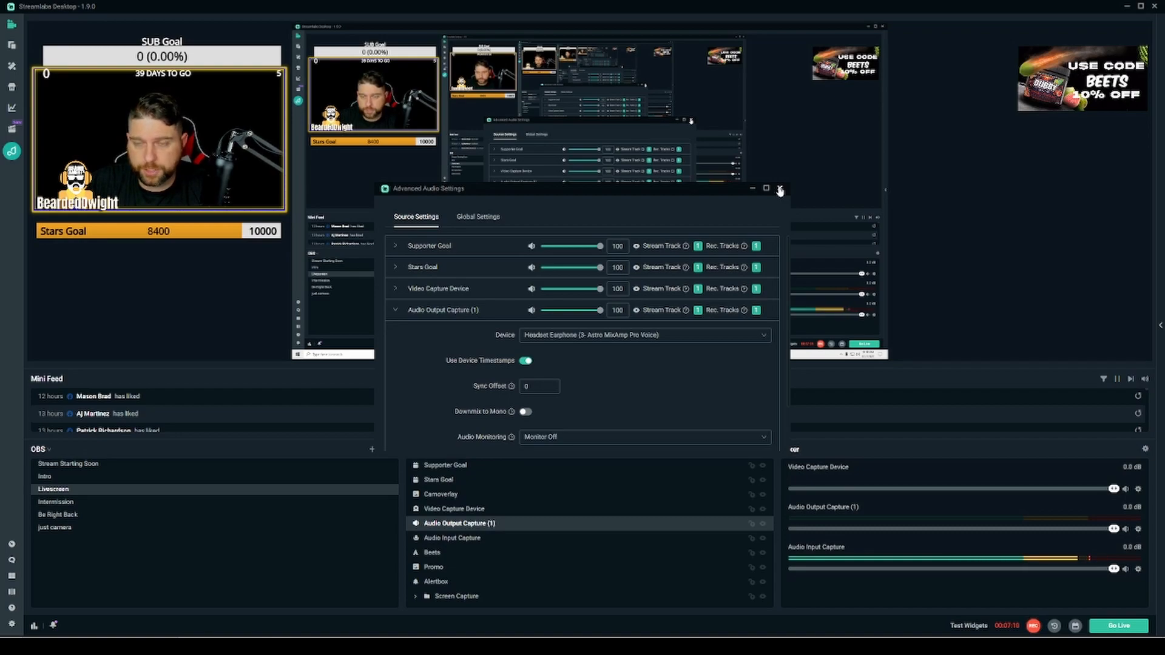
left_click(780, 189)
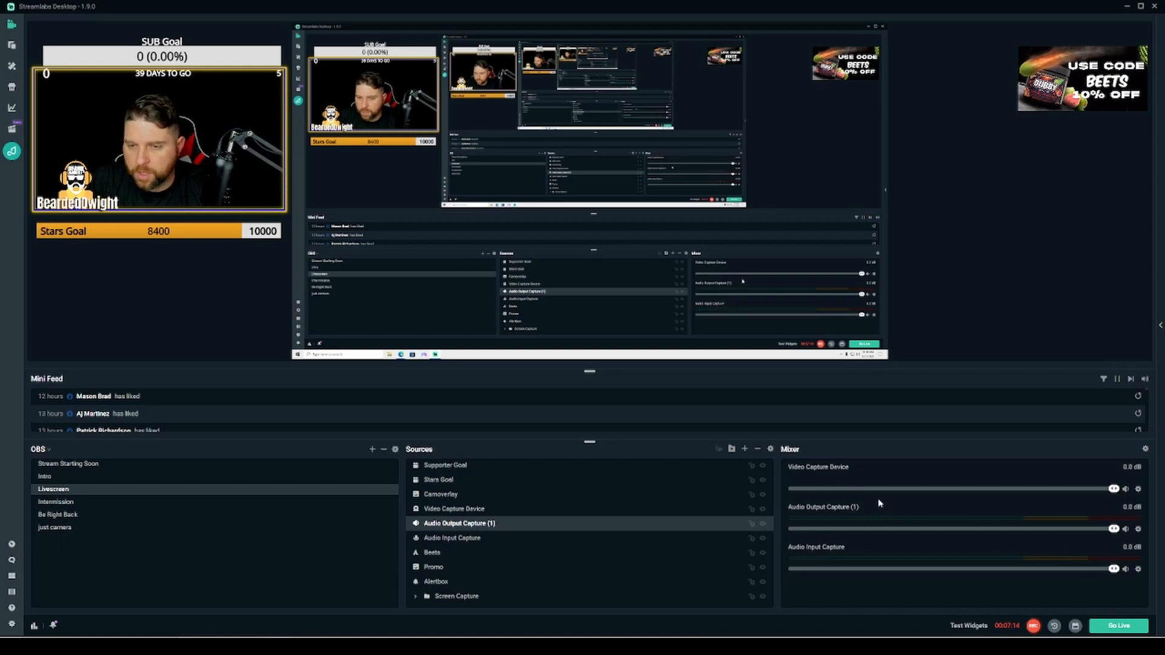
- Open Settings to review the Output replay buffer options and the Hotkeys list
left_click(12, 626)
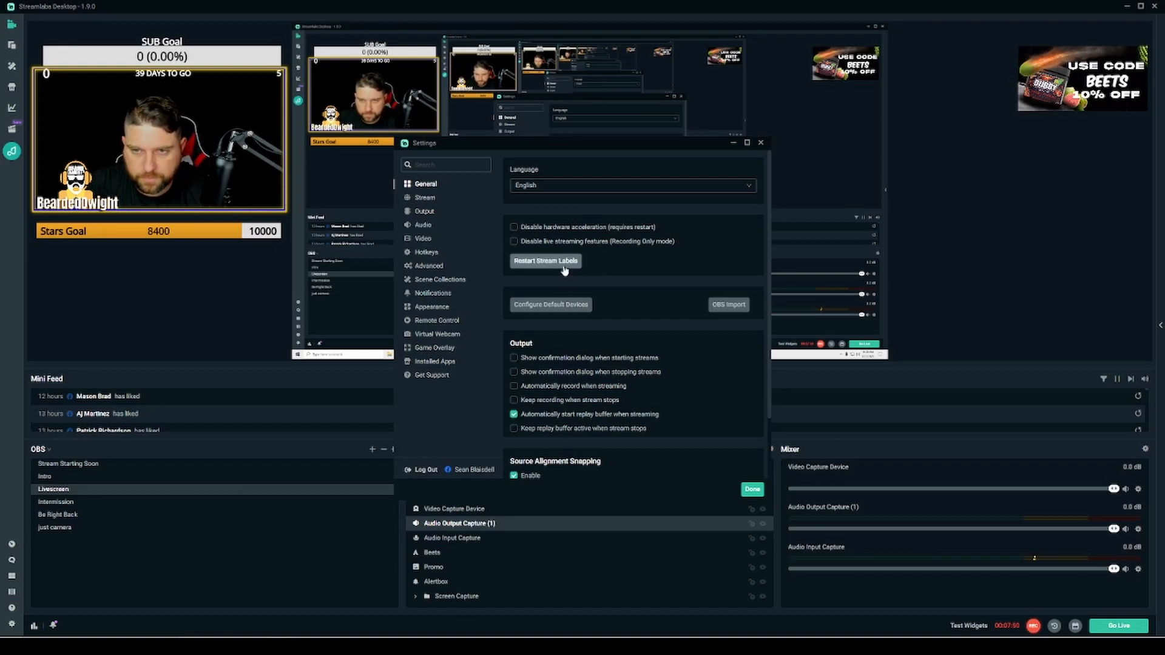
left_click(426, 211)
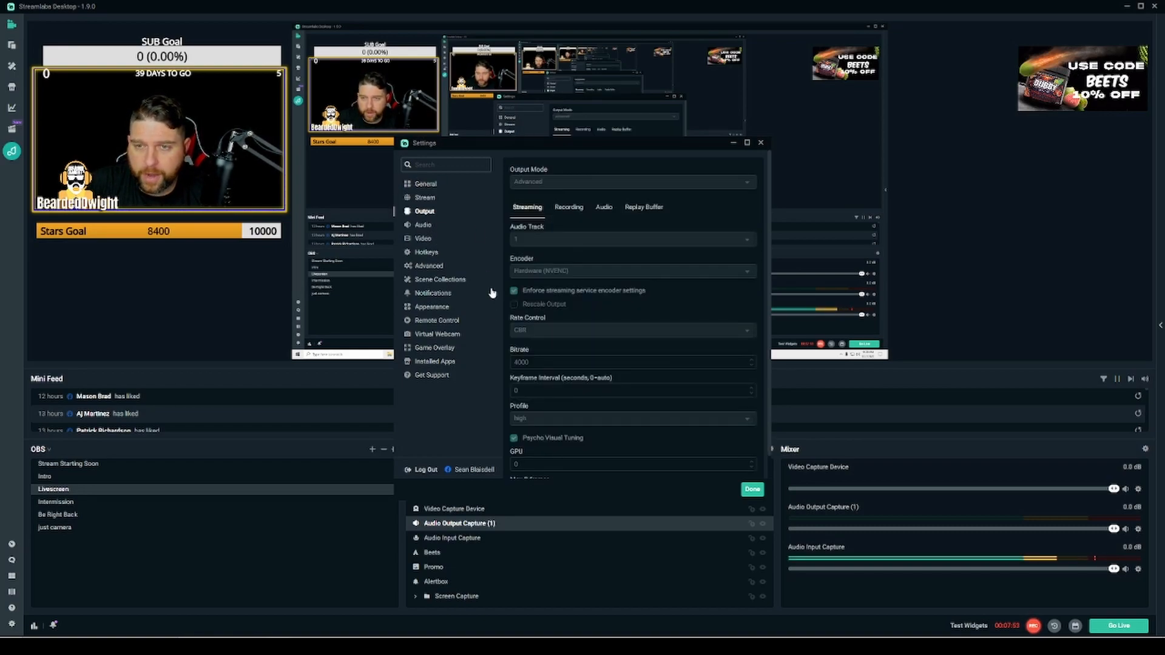
left_click(654, 210)
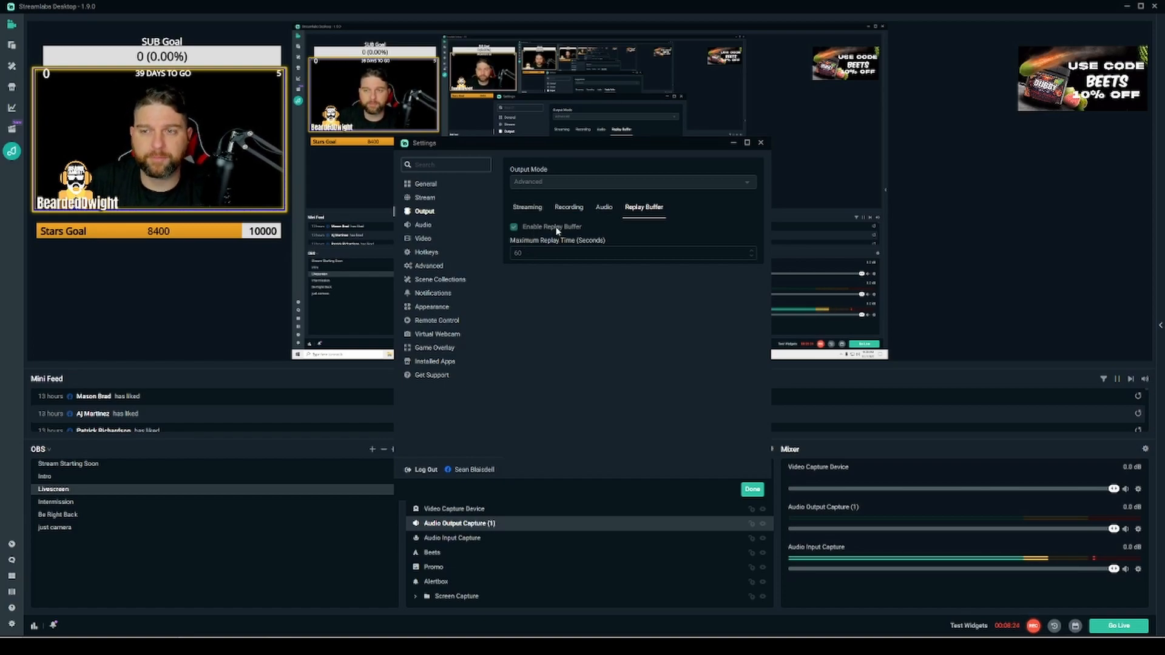
left_click(434, 251)
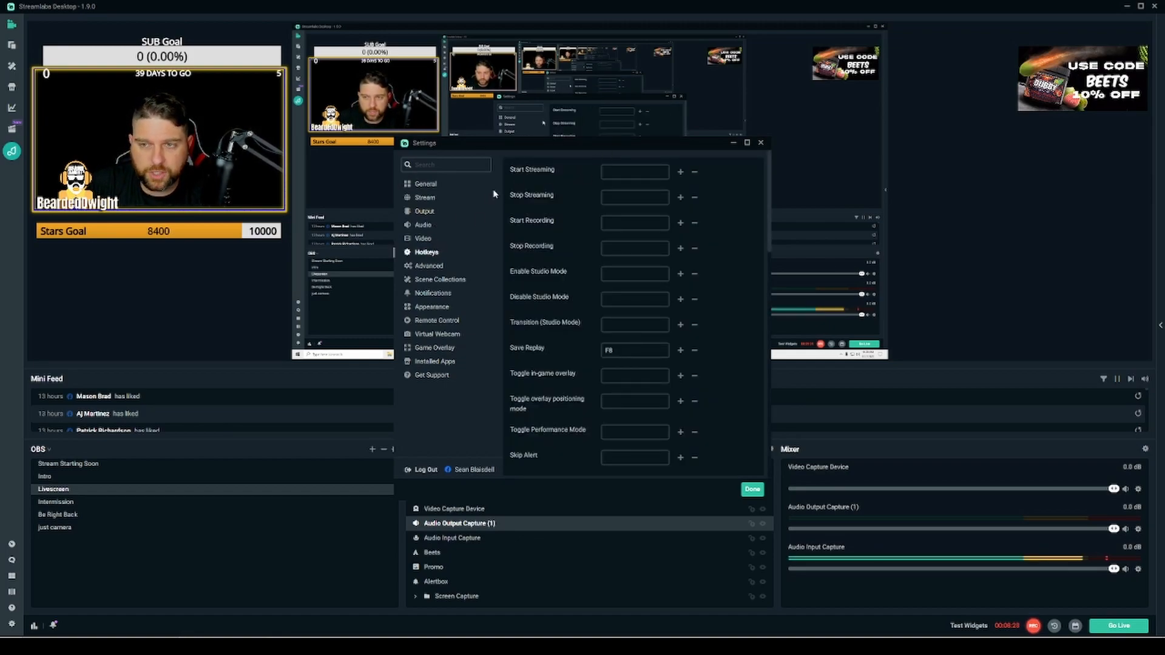
- Try assigning Backspace and then Delete as the Start Streaming hotkey, clear the binding, and close Settings
scroll(541, 383, "down", 5)
scroll(558, 373, "up", 5)
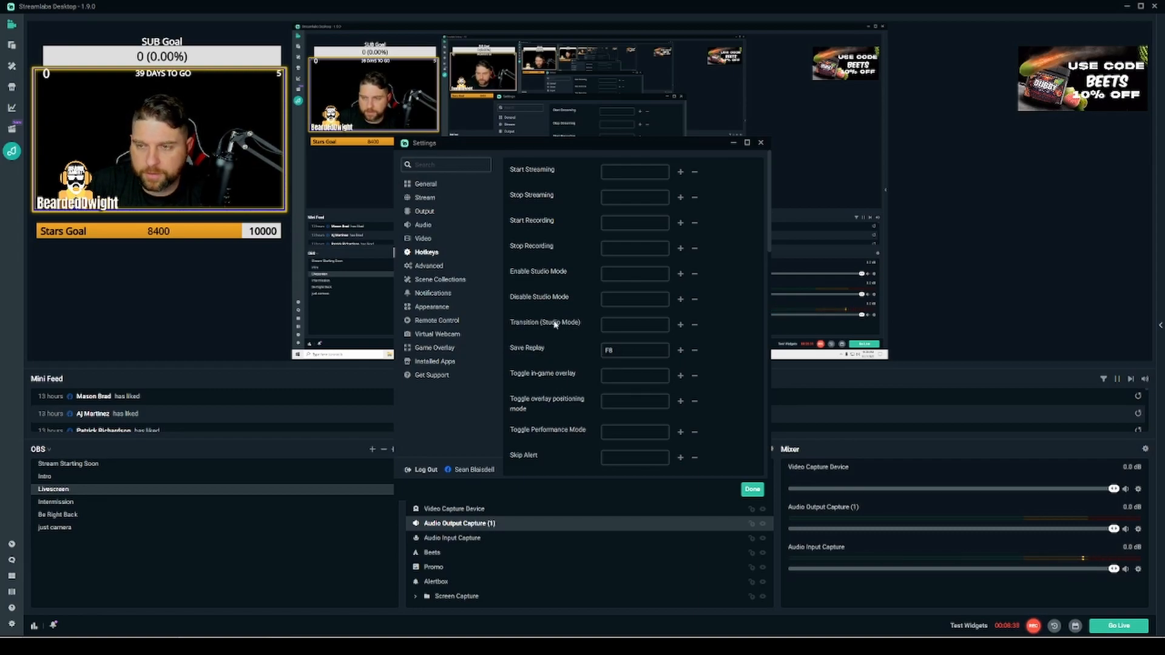
left_click(632, 172)
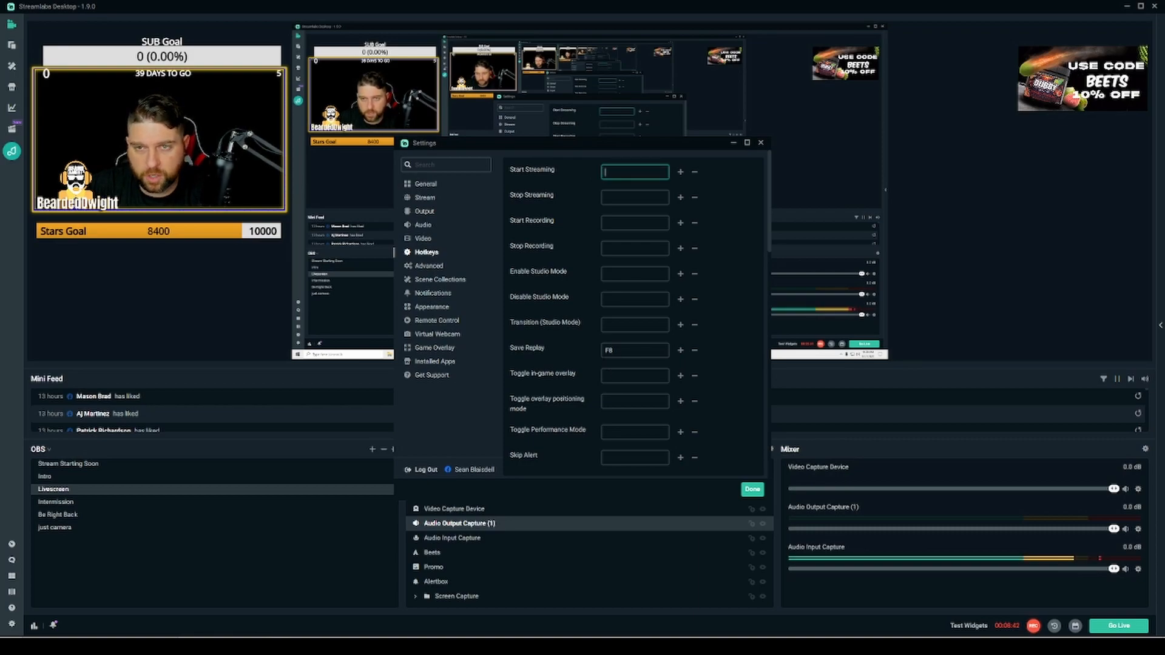
key("BackSpace")
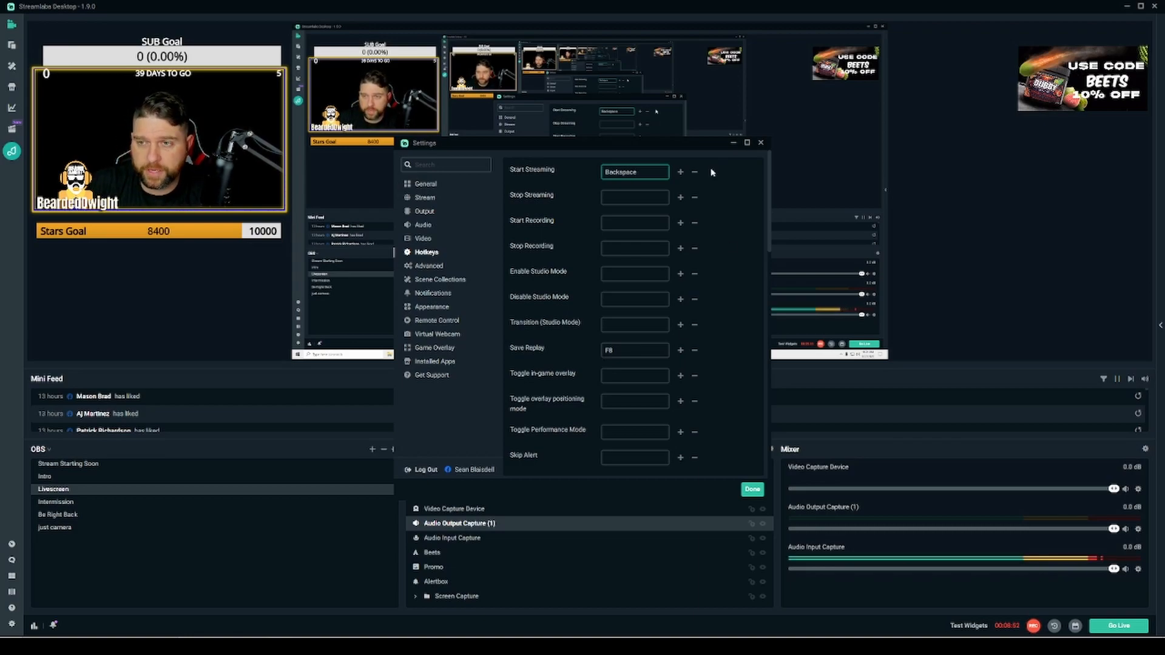
key("Delete")
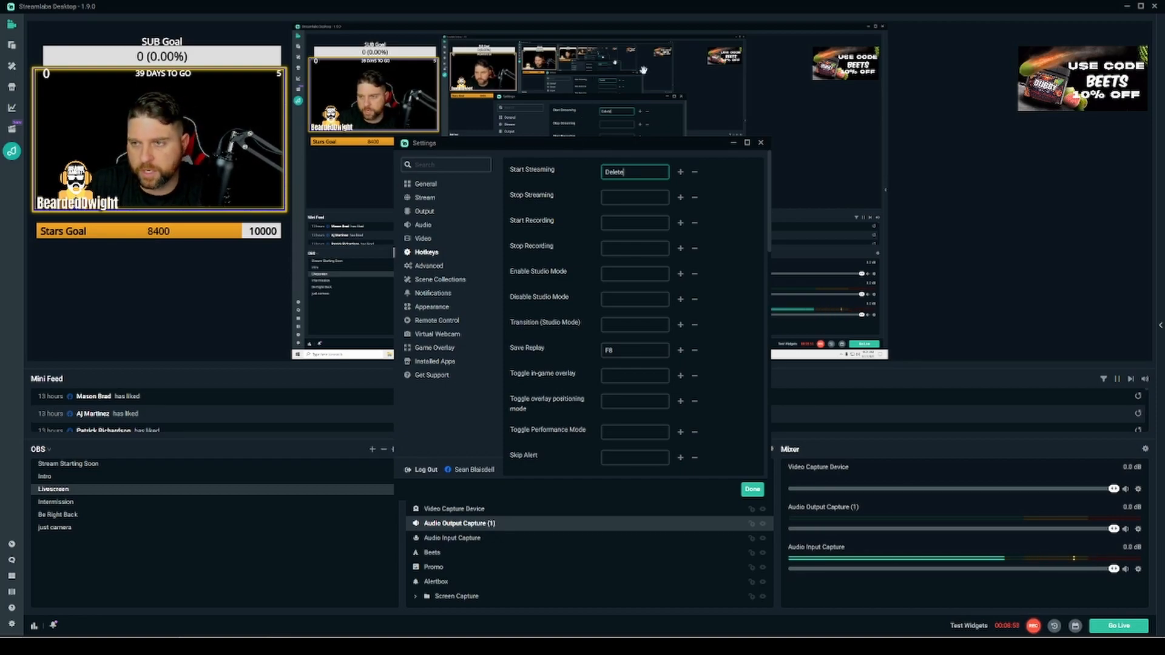
left_click(695, 174)
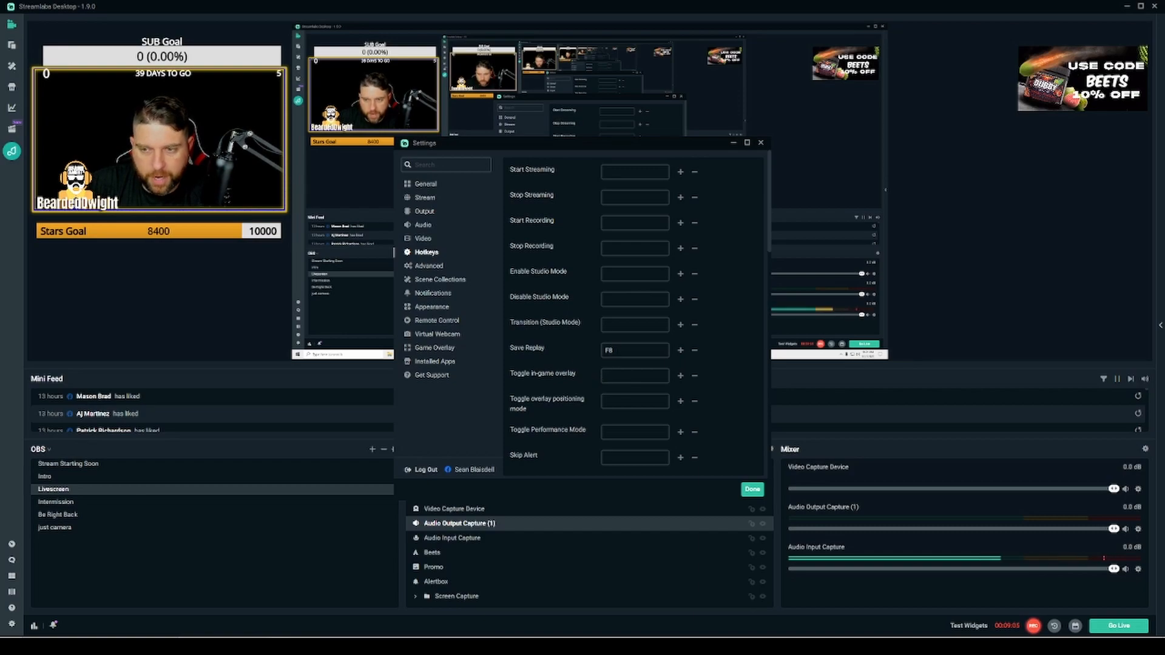
left_click(753, 489)
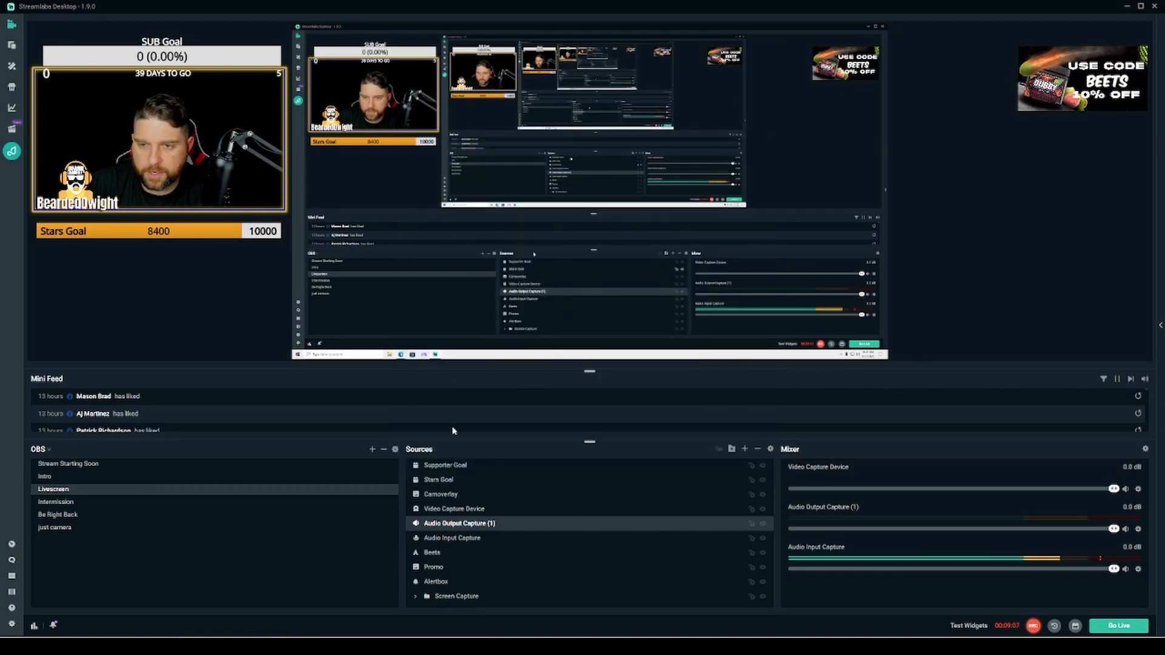
- Open the Go Live destinations dialog and close it without streaming, then switch to the Intermission scene
left_click(1103, 626)
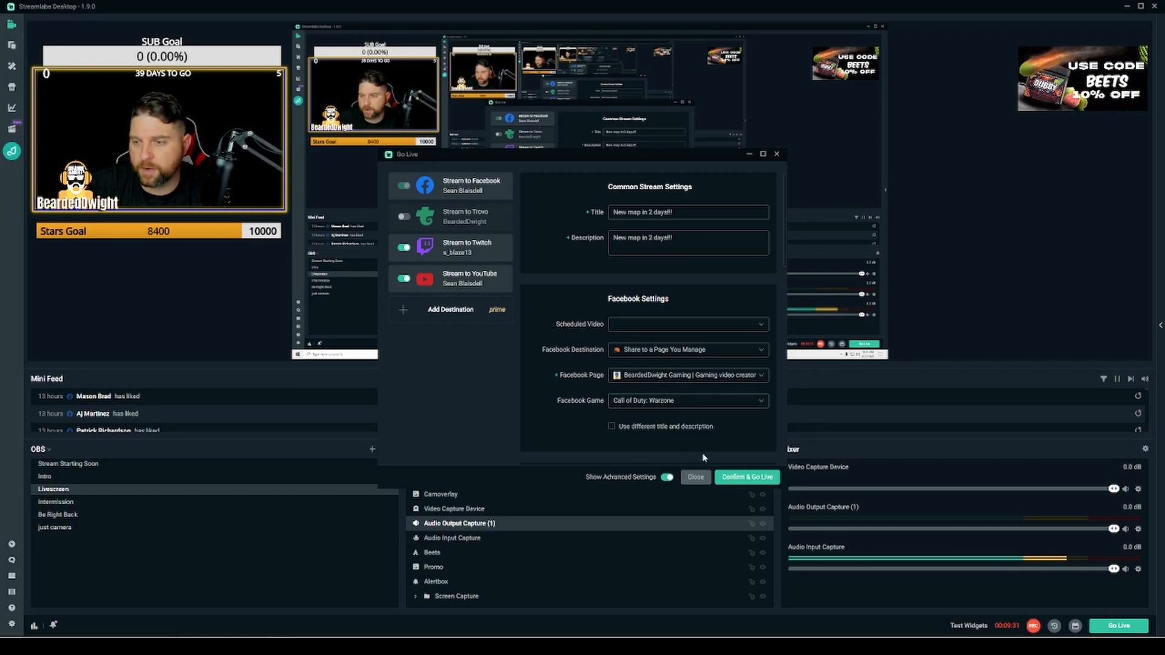
left_click(743, 479)
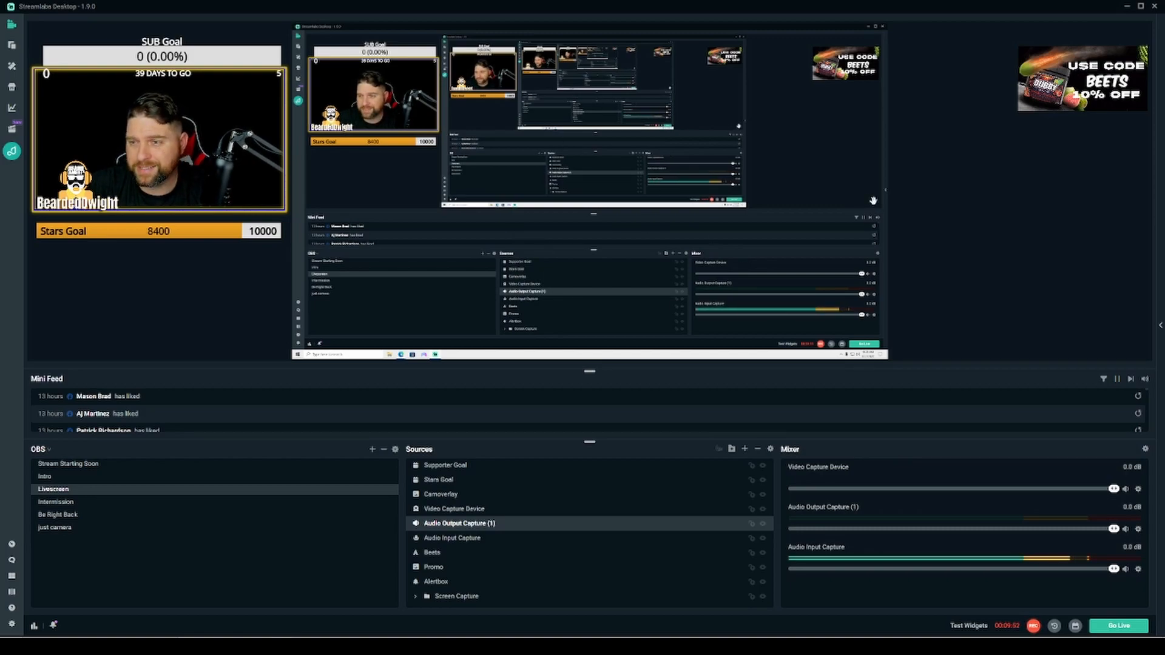
left_click(61, 508)
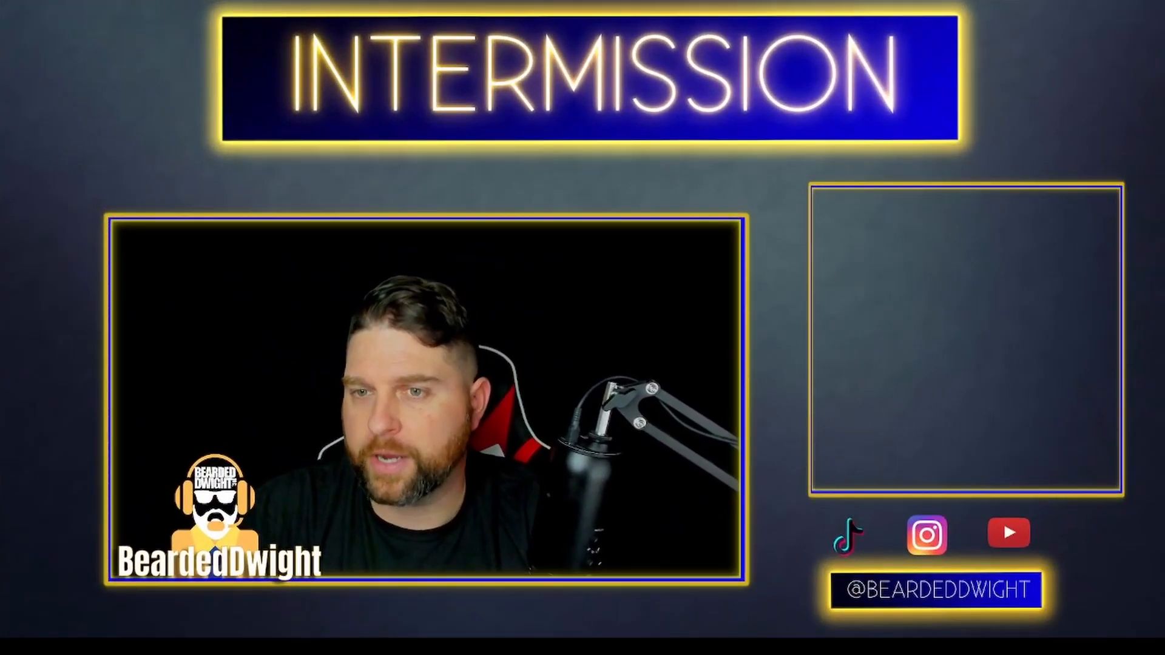